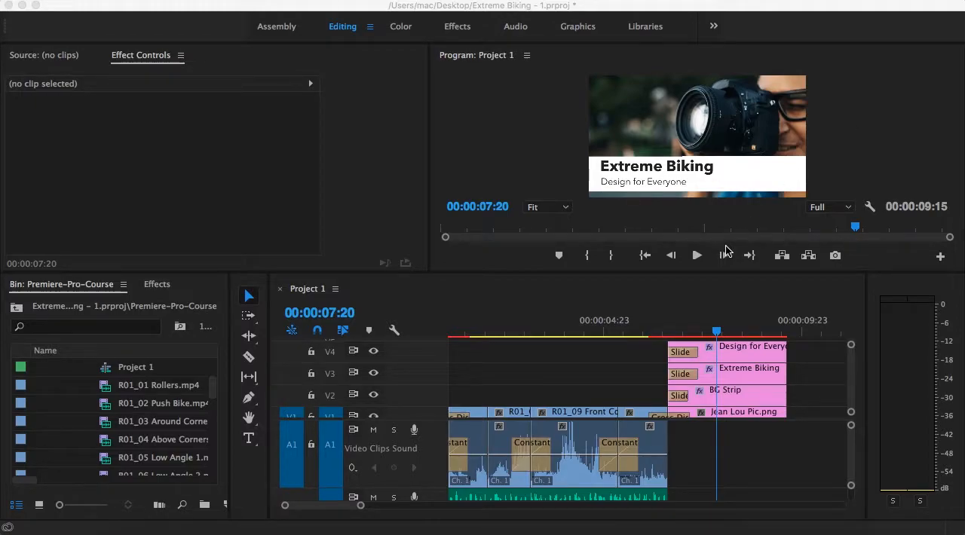
# Step: Switch to Finder and rename the Extreme Biking Media folder as Extremee Biking Media
pyautogui.click(133, 528)
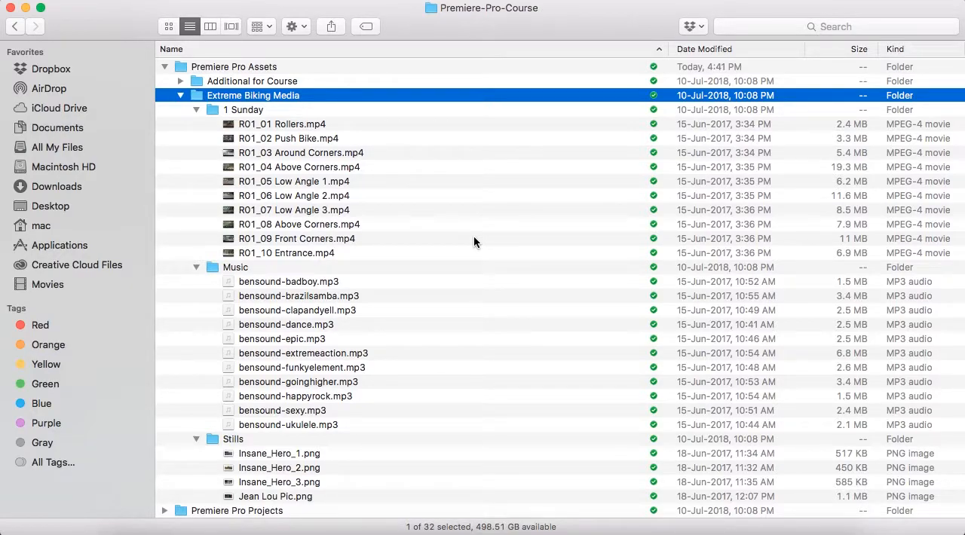
pyautogui.rightClick(224, 96)
pyautogui.click(264, 221)
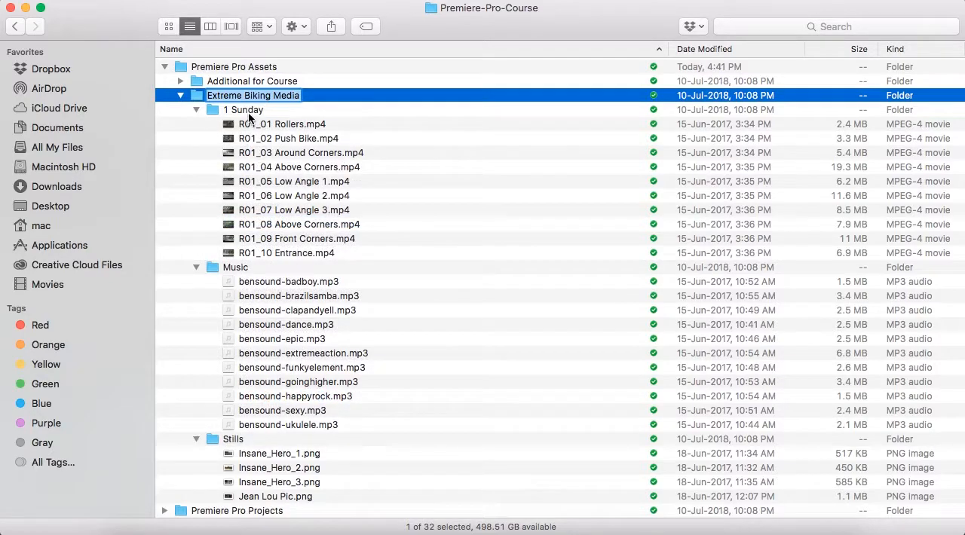
pyautogui.click(241, 95)
pyautogui.write('e')
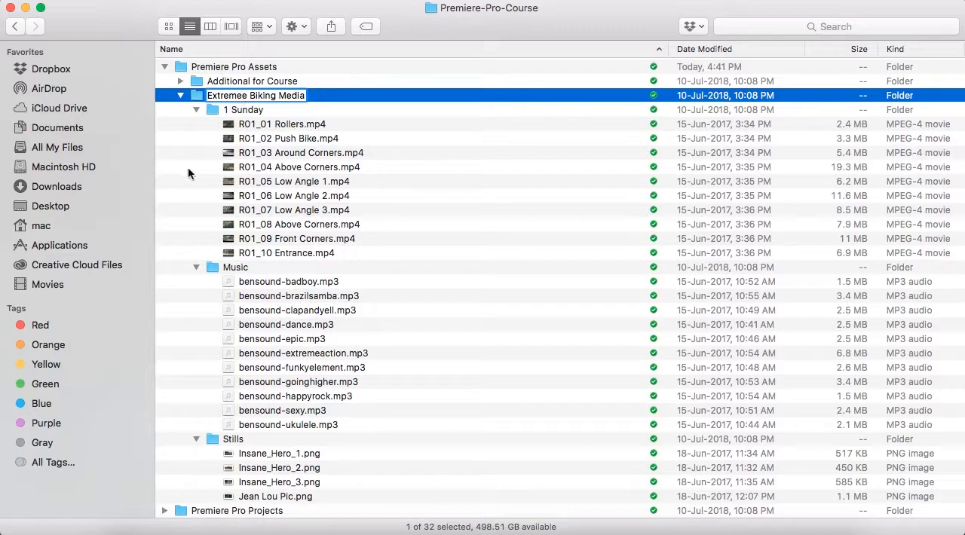
pyautogui.press('Return')
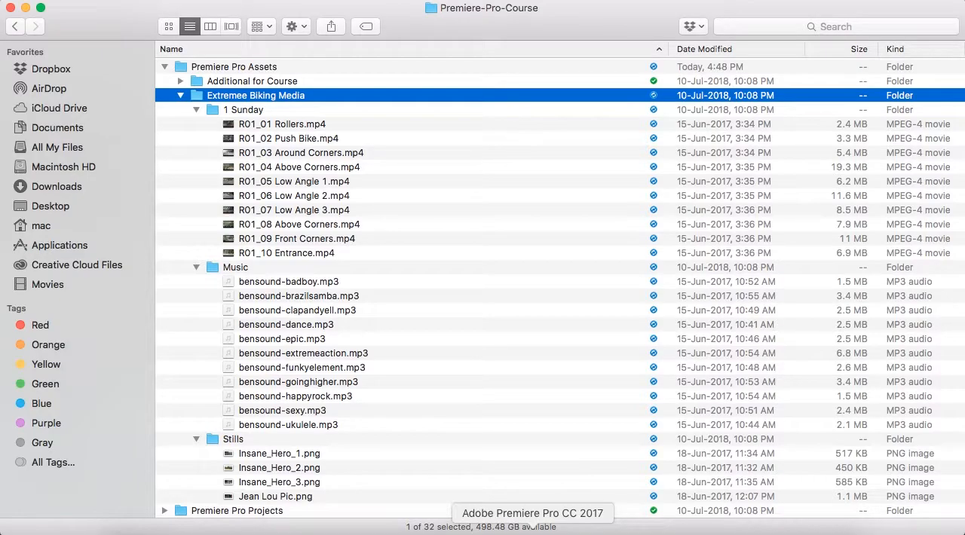
# Step: Switch back to Premiere Pro and relink the missing clips by locating R01_01 Rollers.mp4 in the 1 Sunday folder of Extremee Biking Media
pyautogui.click(534, 532)
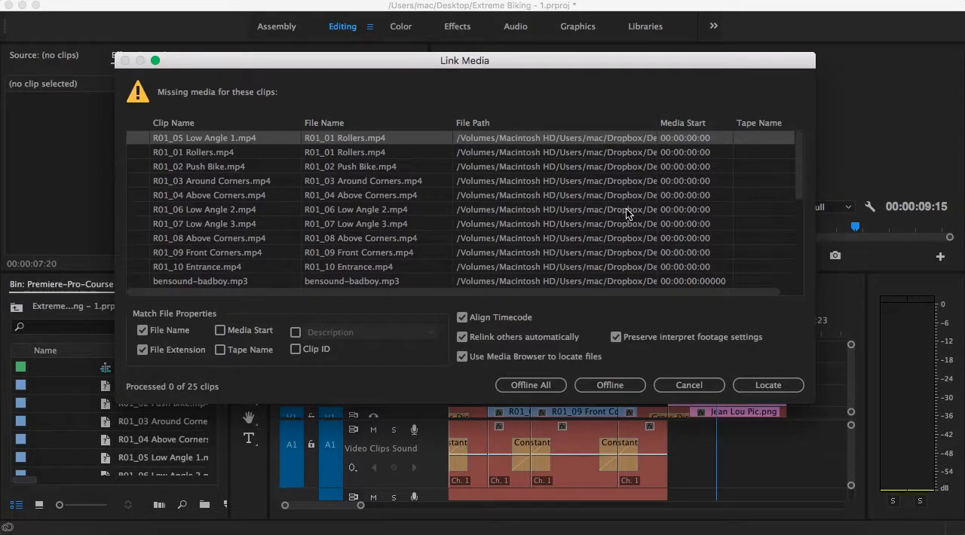
pyautogui.scroll(-5, 635, 208)
pyautogui.scroll(-2, 634, 209)
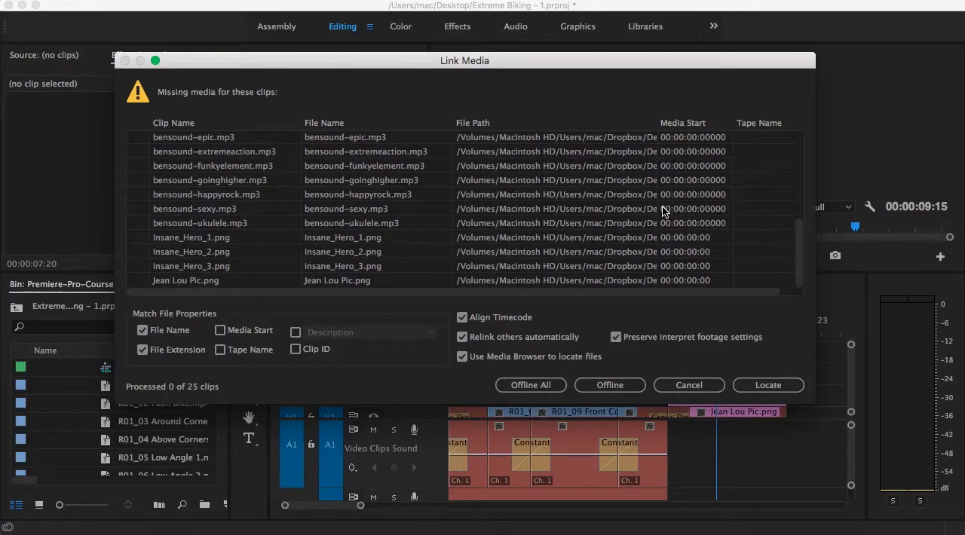
pyautogui.click(777, 386)
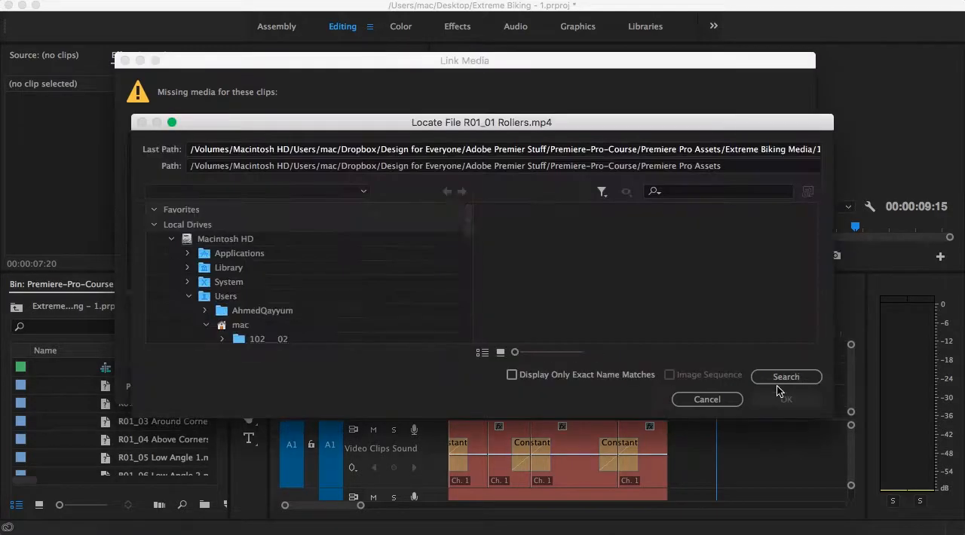
pyautogui.scroll(-6, 361, 289)
pyautogui.scroll(-8, 361, 289)
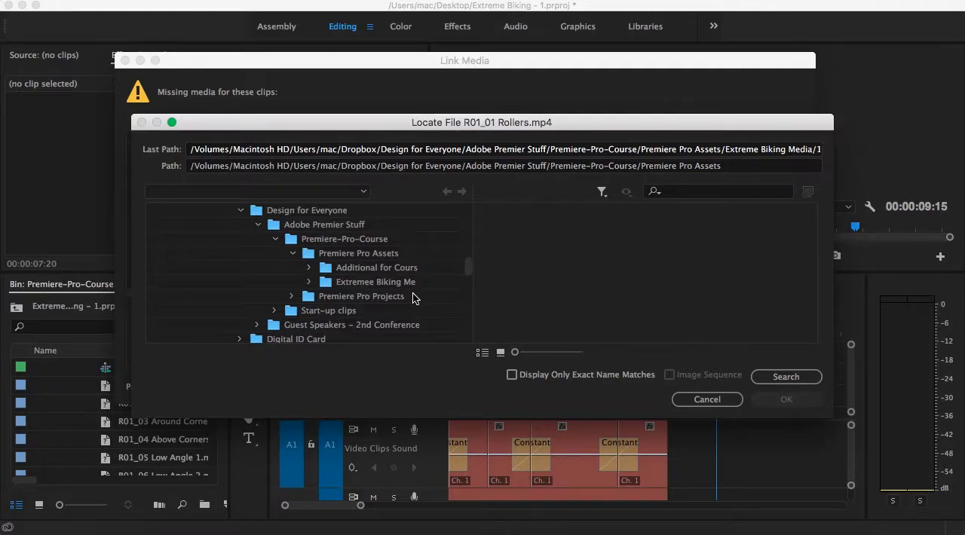
pyautogui.click(375, 285)
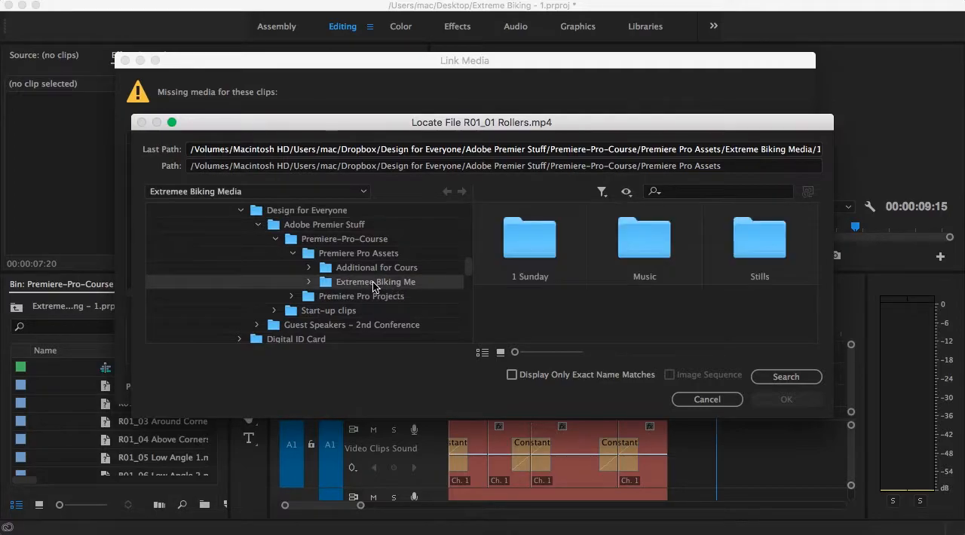
pyautogui.doubleClick(550, 246)
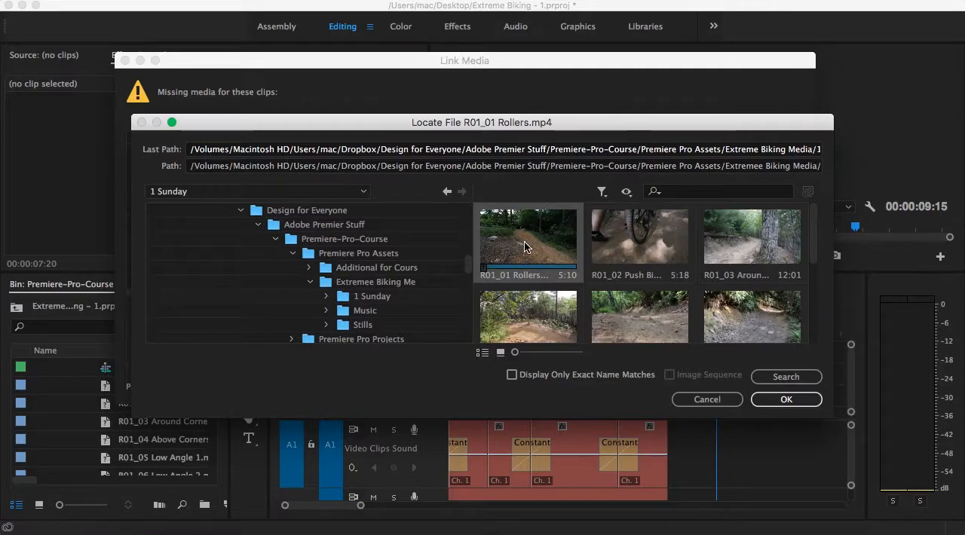
pyautogui.click(786, 399)
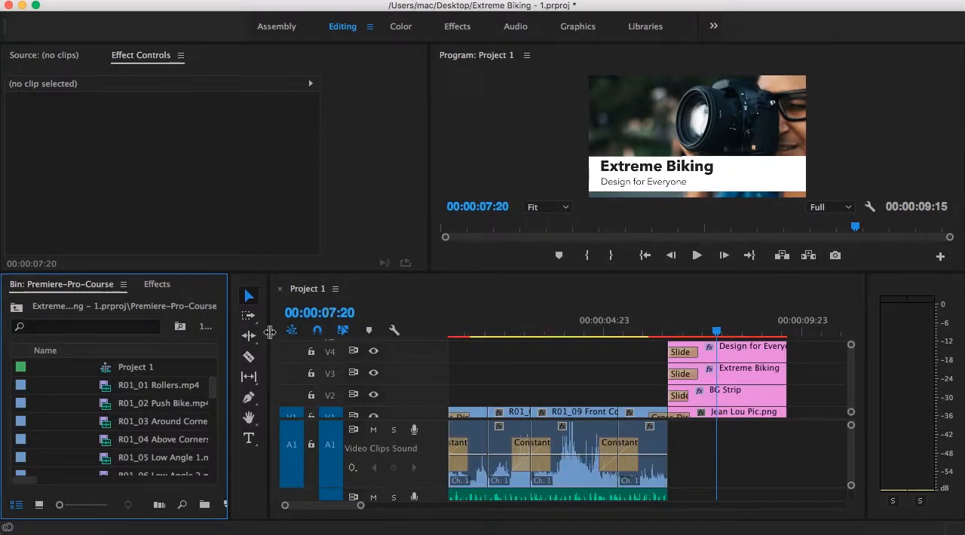
pyautogui.scroll(-2, 160, 430)
pyautogui.scroll(-3, 160, 430)
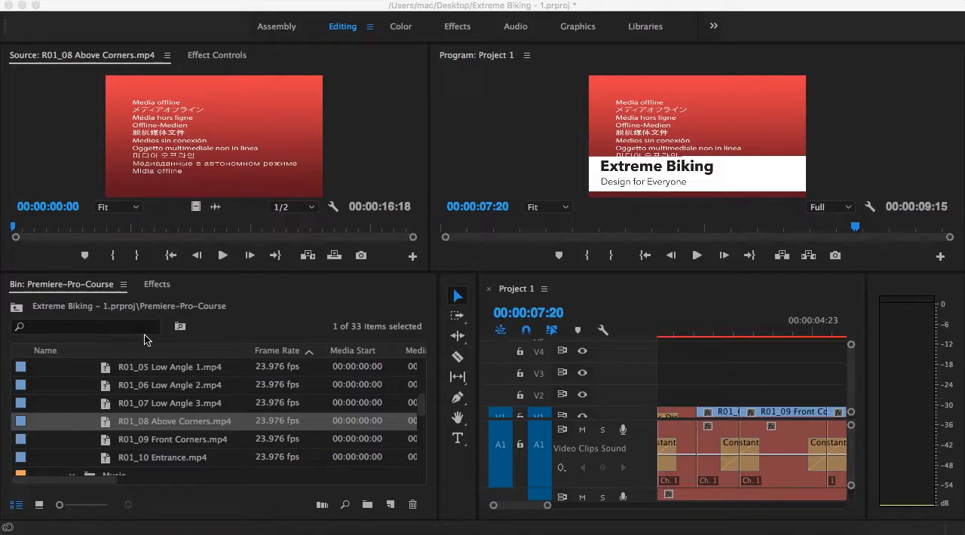
pyautogui.rightClick(121, 426)
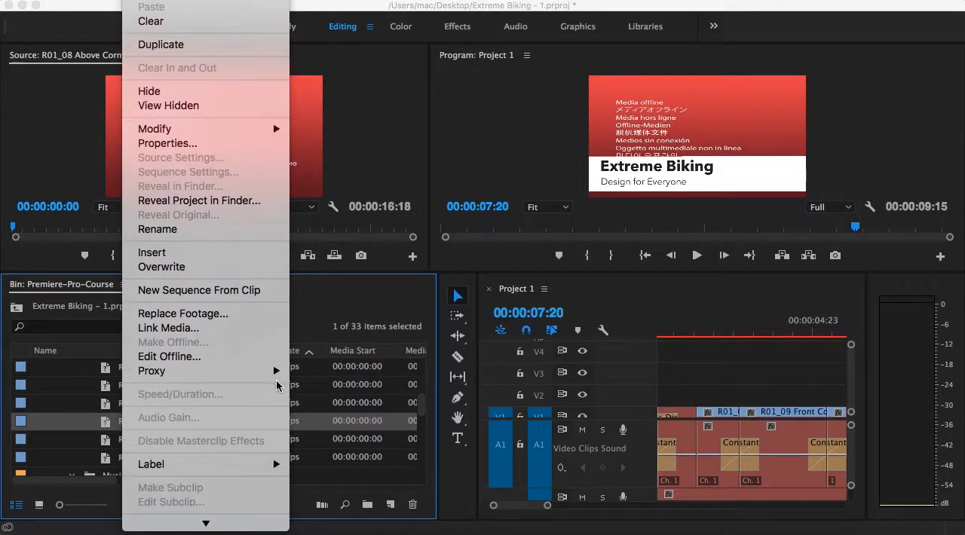
pyautogui.click(169, 329)
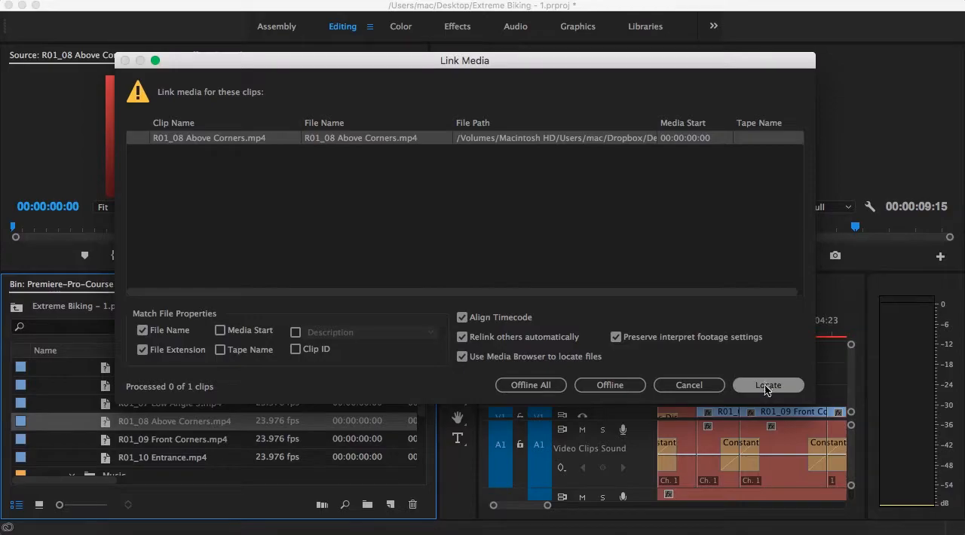
pyautogui.click(765, 386)
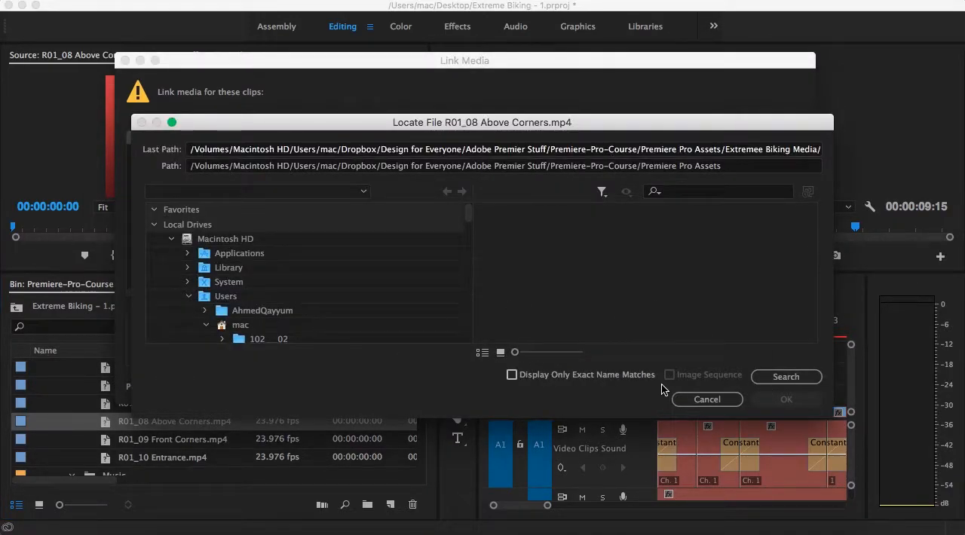
pyautogui.click(705, 399)
pyautogui.click(683, 390)
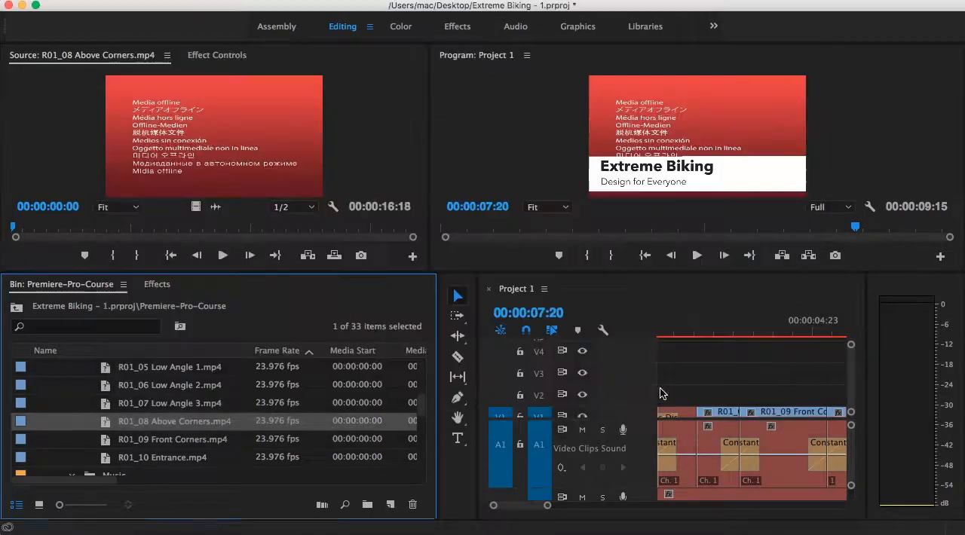
# Step: Open Link Media for the whole Extreme Biking Media bin and review its offline clips
pyautogui.moveTo(106, 426)
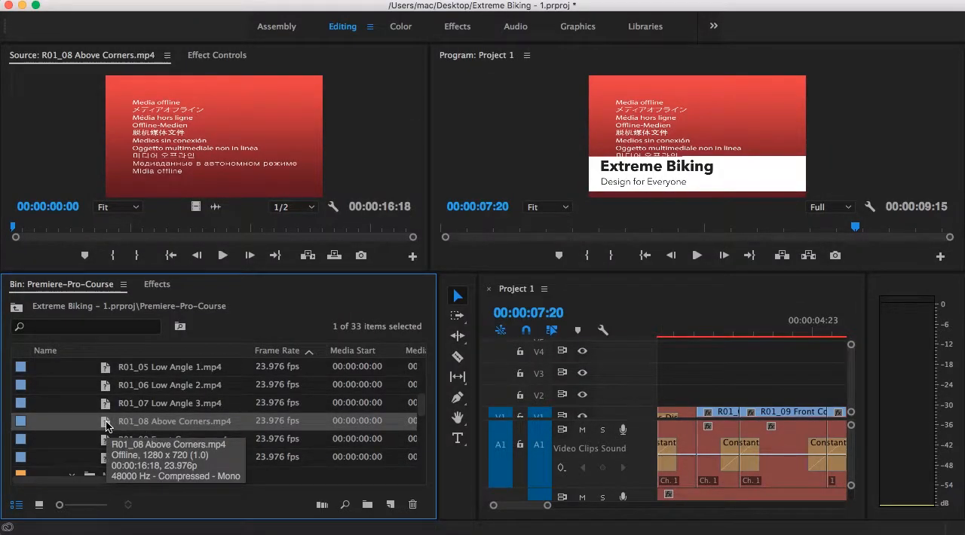
pyautogui.click(68, 390)
pyautogui.scroll(5, 68, 390)
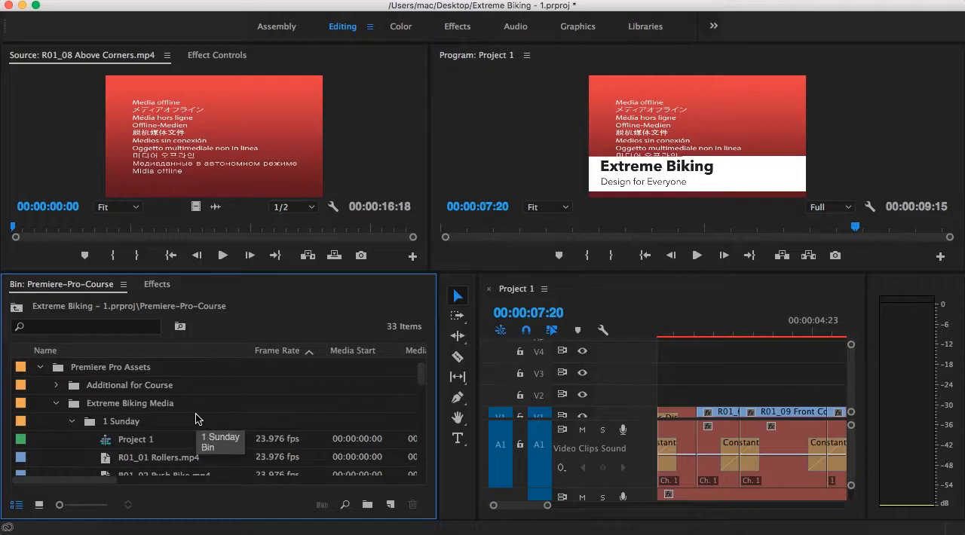
pyautogui.click(119, 409)
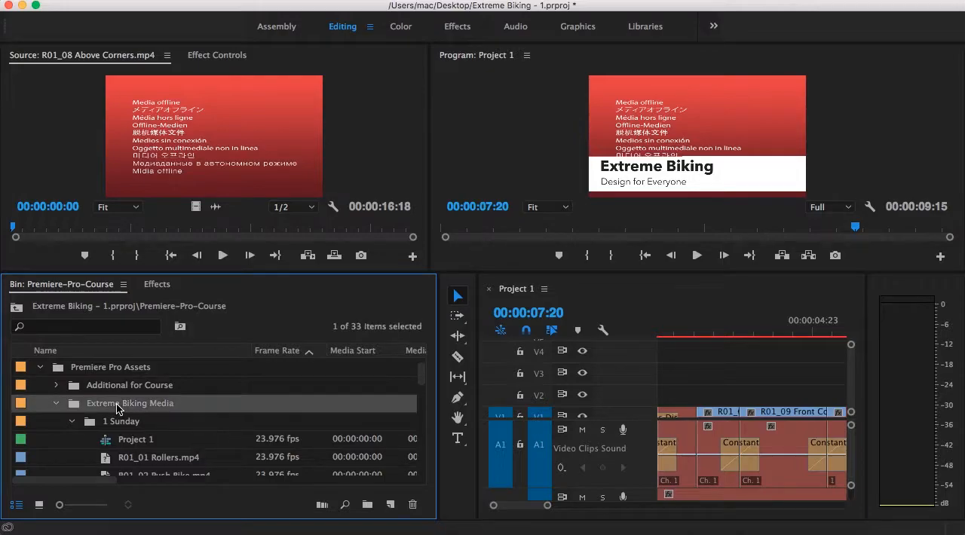
pyautogui.rightClick(103, 409)
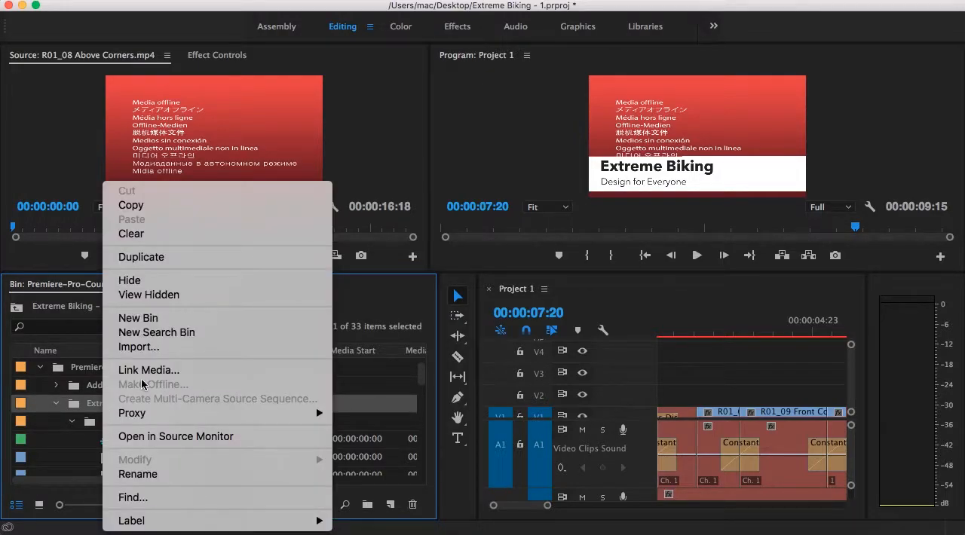
pyautogui.click(125, 367)
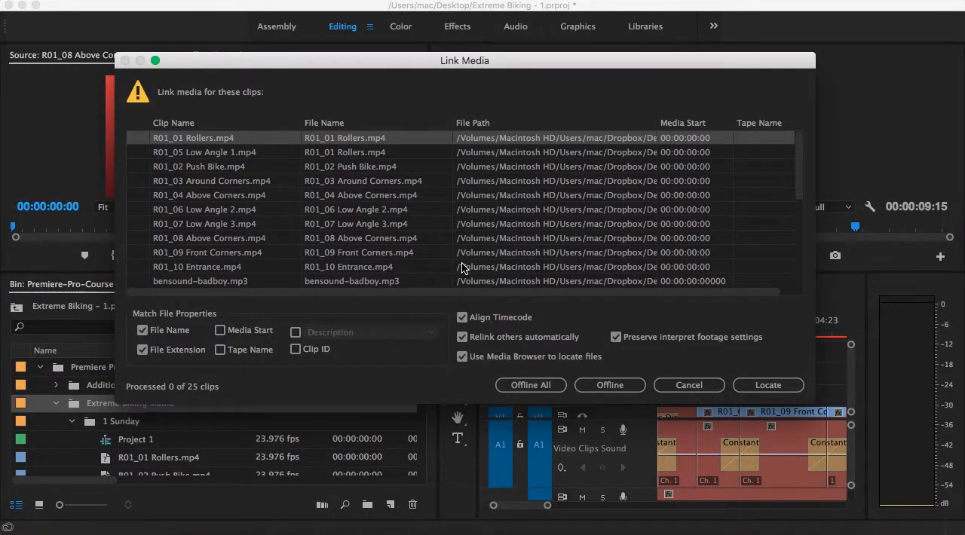
pyautogui.scroll(-10, 474, 261)
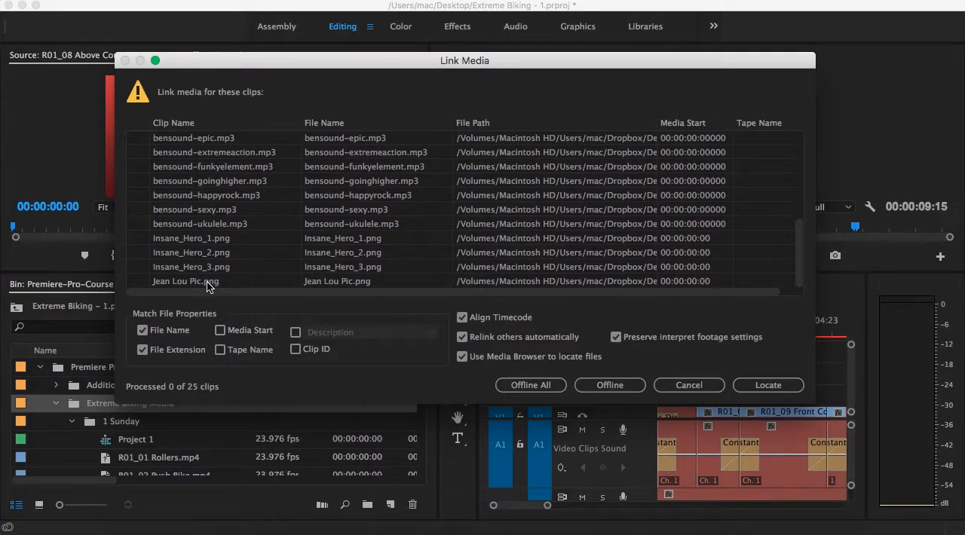
pyautogui.scroll(2, 254, 226)
pyautogui.scroll(6, 254, 226)
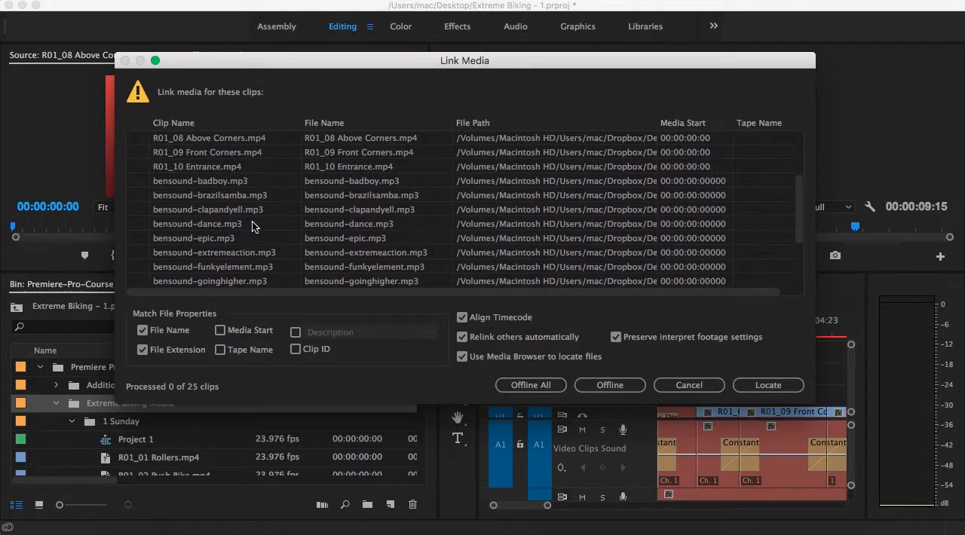